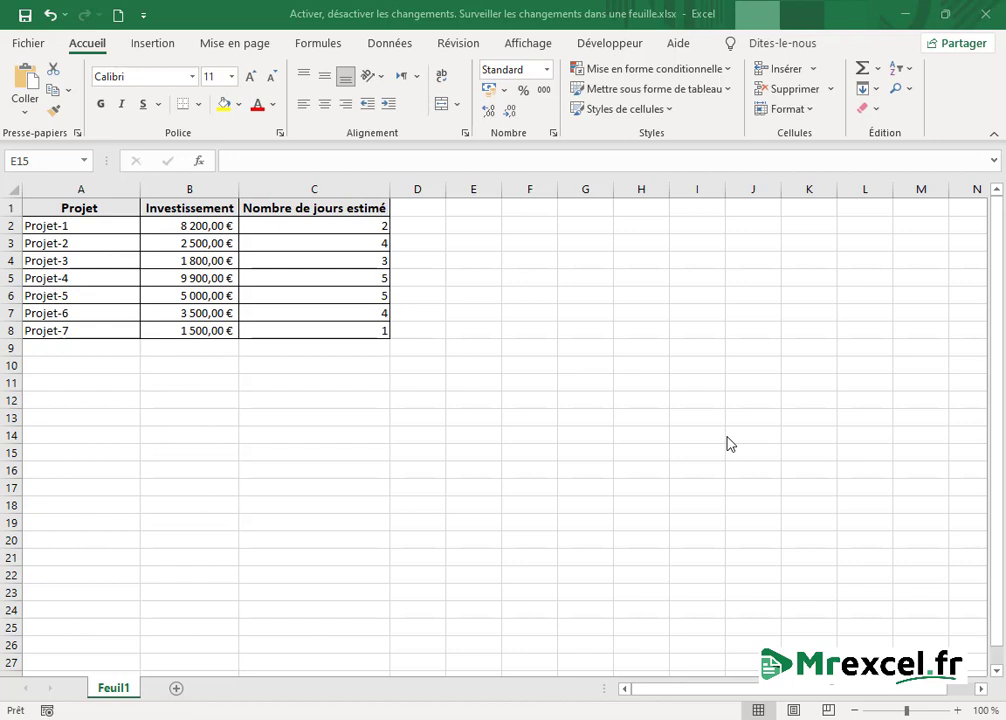
Step: Add the "Suivre les modifications (hérité)" command from the list of all commands to the Quick Access Toolbar
click(462, 45)
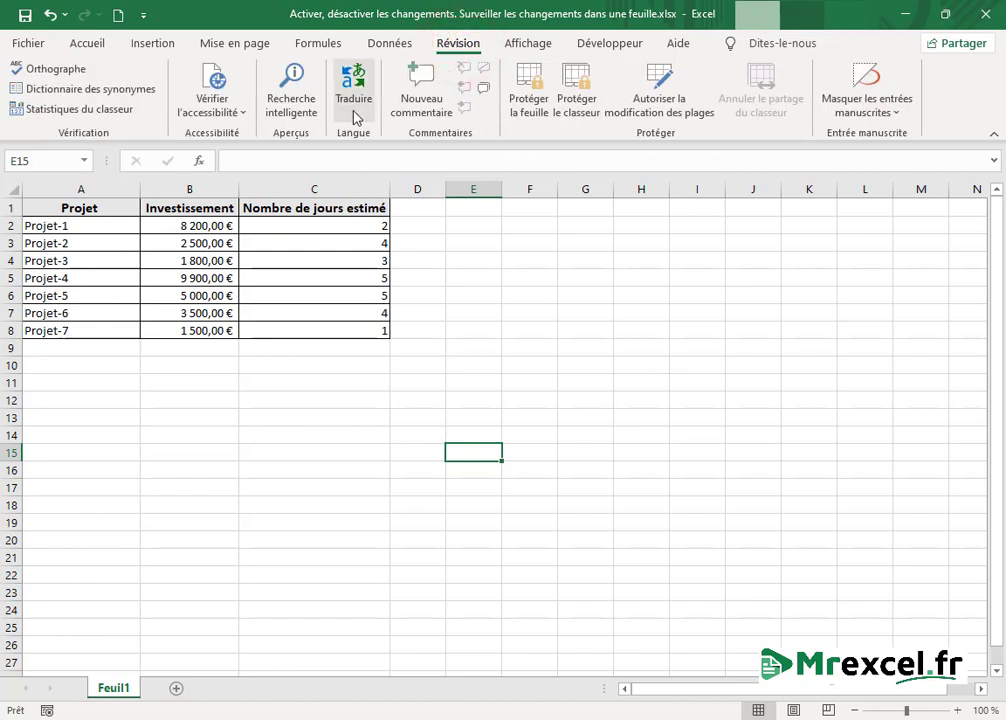
click(24, 45)
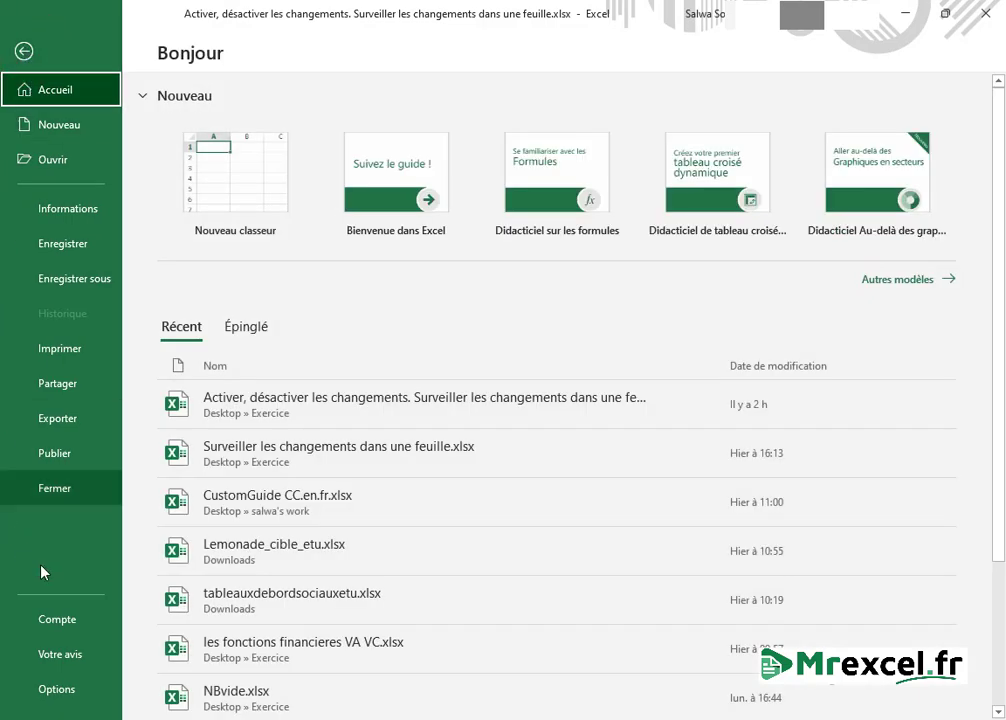
click(76, 702)
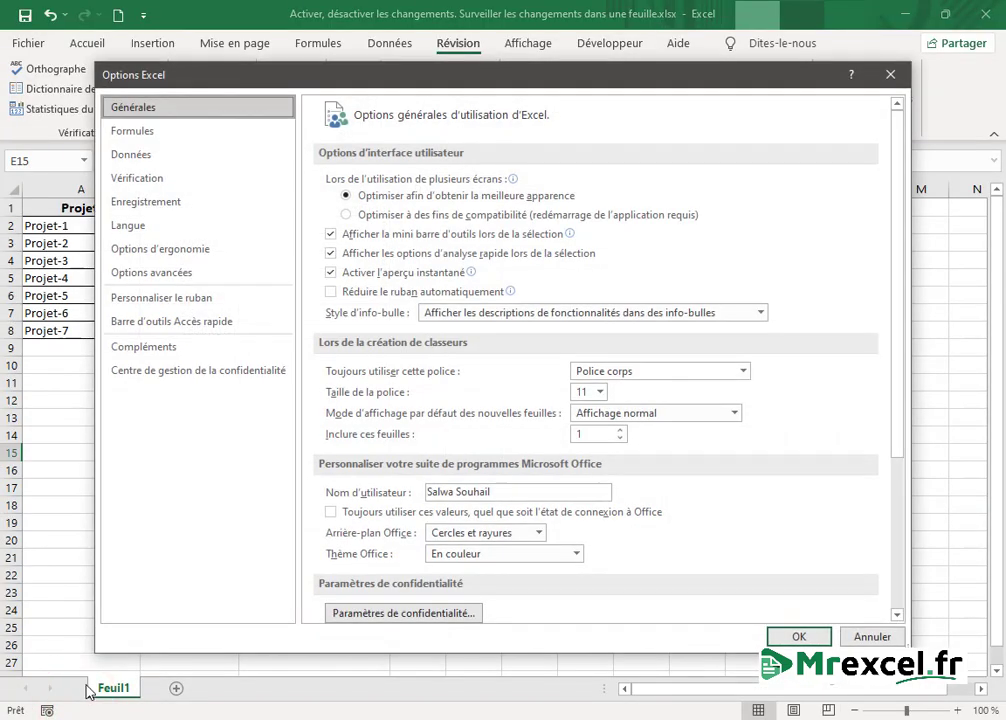
click(214, 330)
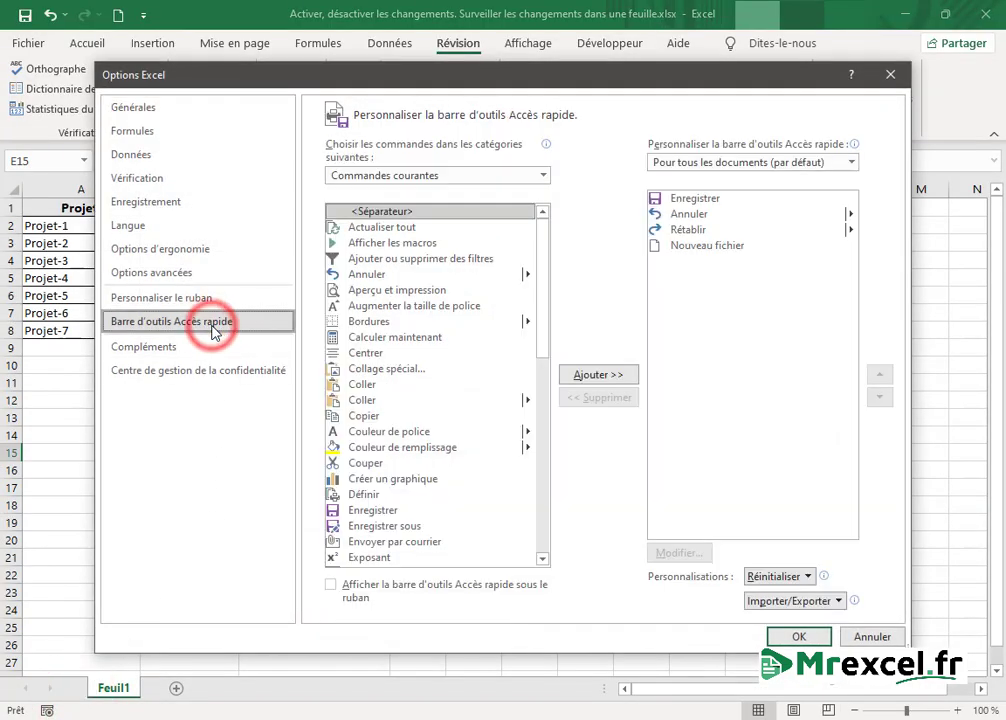
click(543, 178)
click(503, 230)
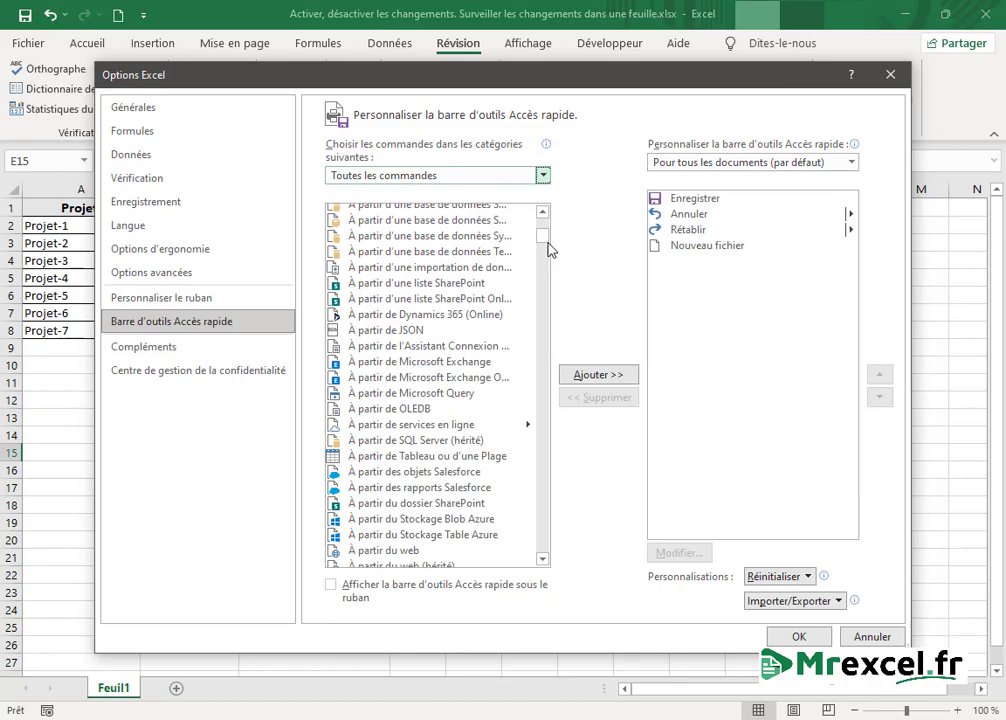
drag(548, 248, 543, 517)
click(542, 560)
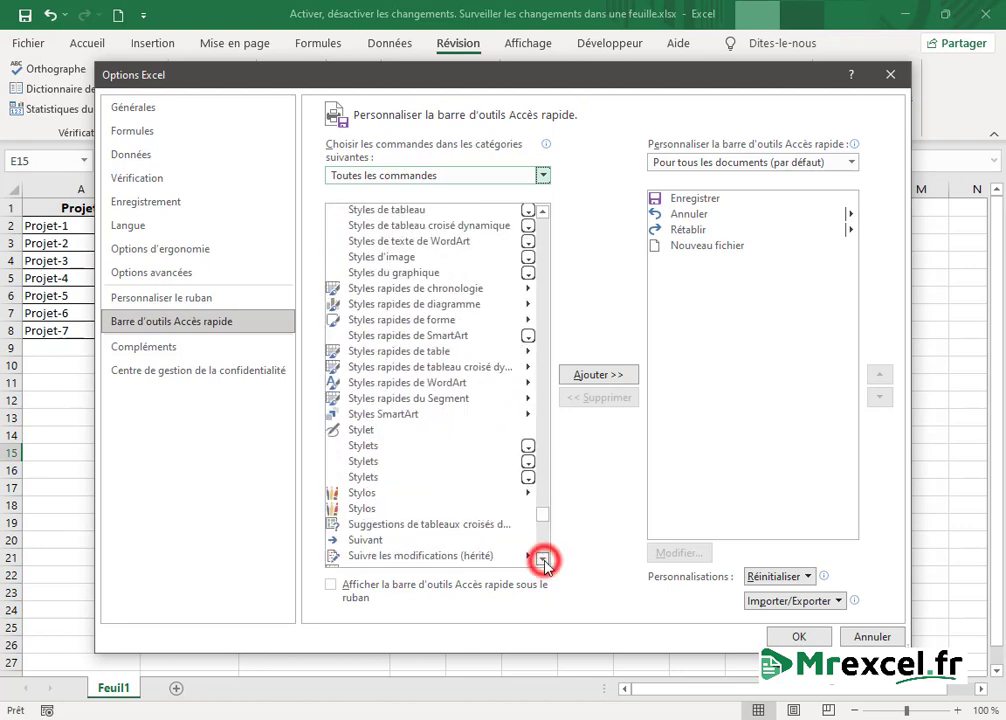
click(470, 505)
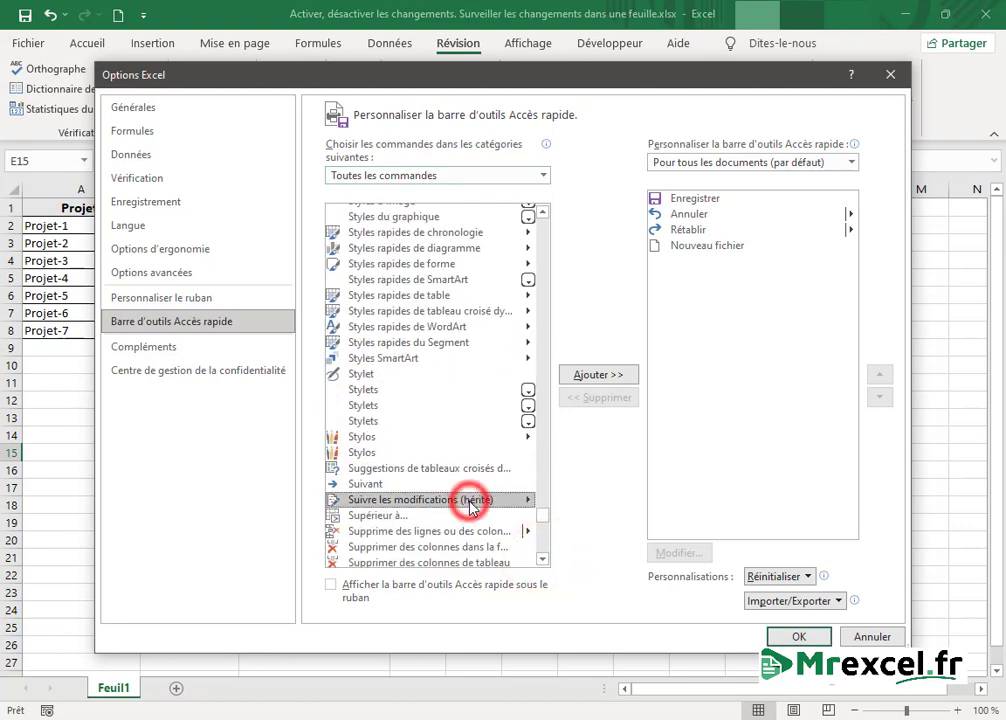
double_click(470, 505)
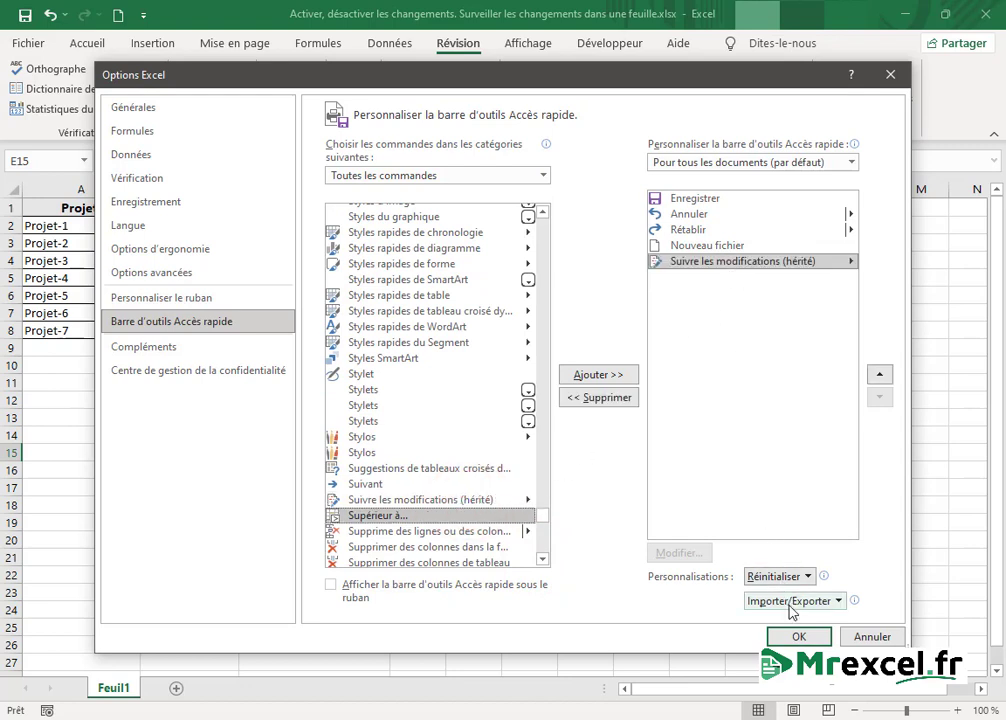
click(797, 637)
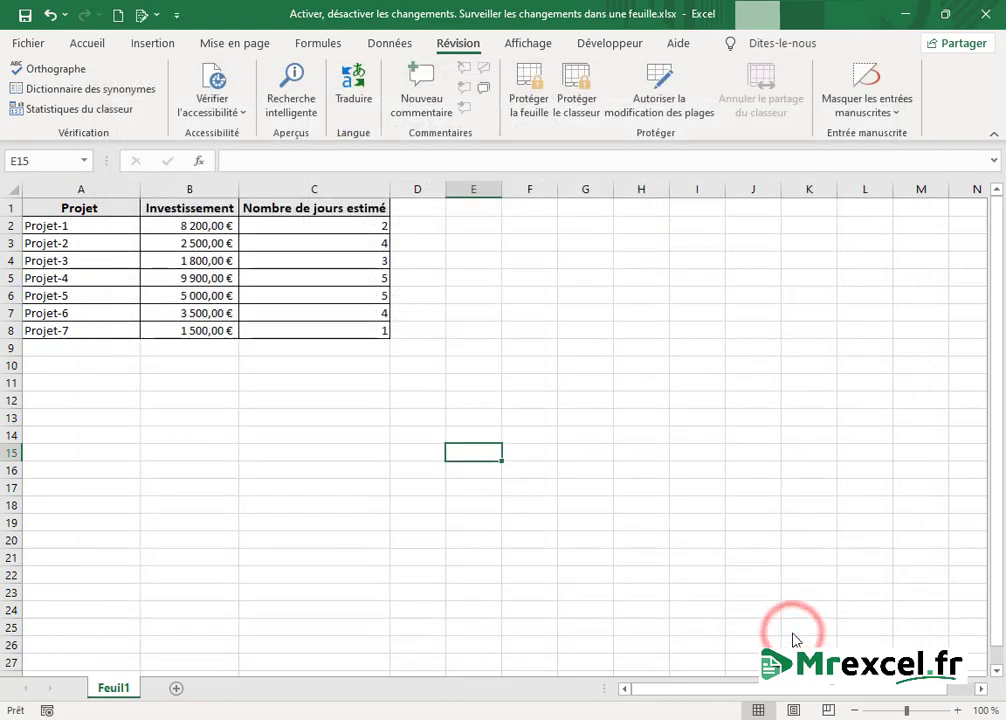
Step: Enable tracking of modifications with workbook sharing, keeping the time filter for displayed changes at "Tous"
click(146, 15)
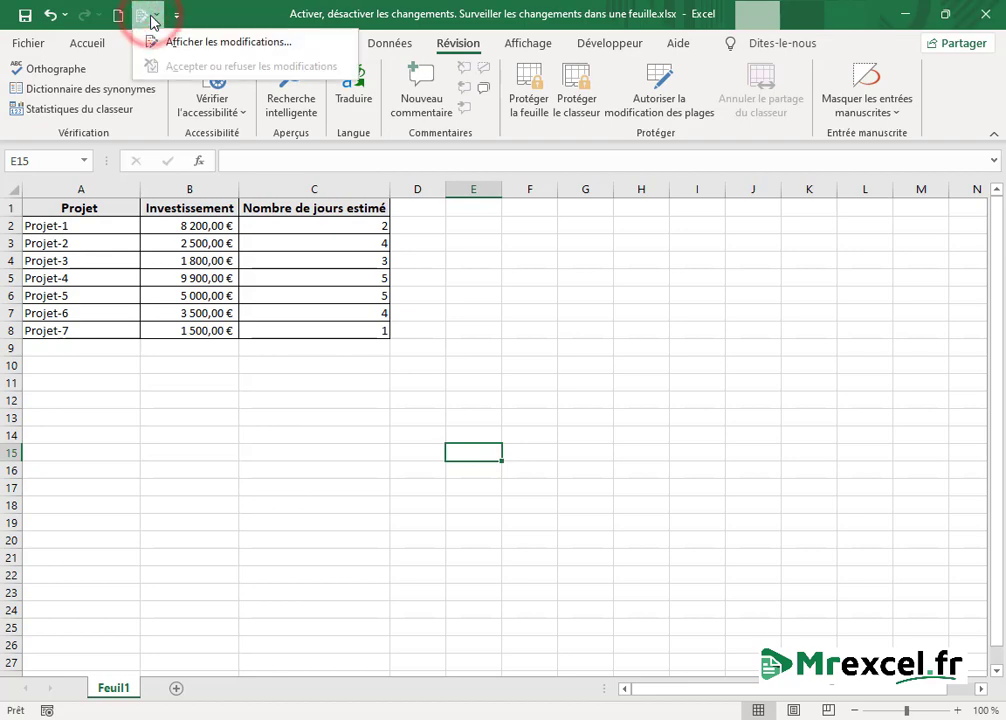
click(184, 48)
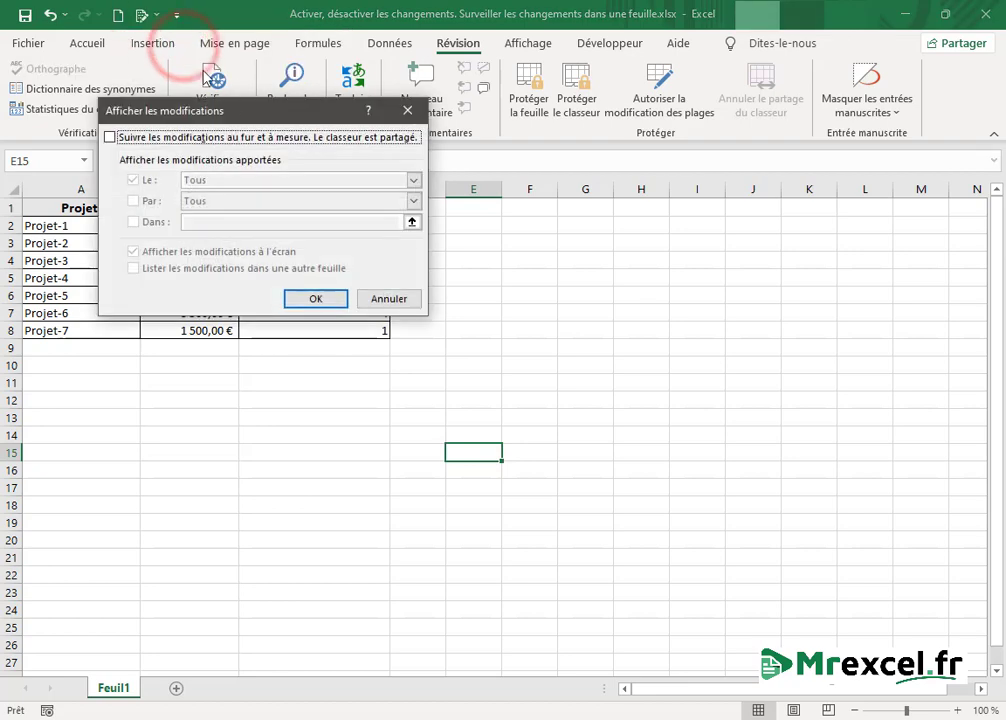
drag(226, 111, 570, 240)
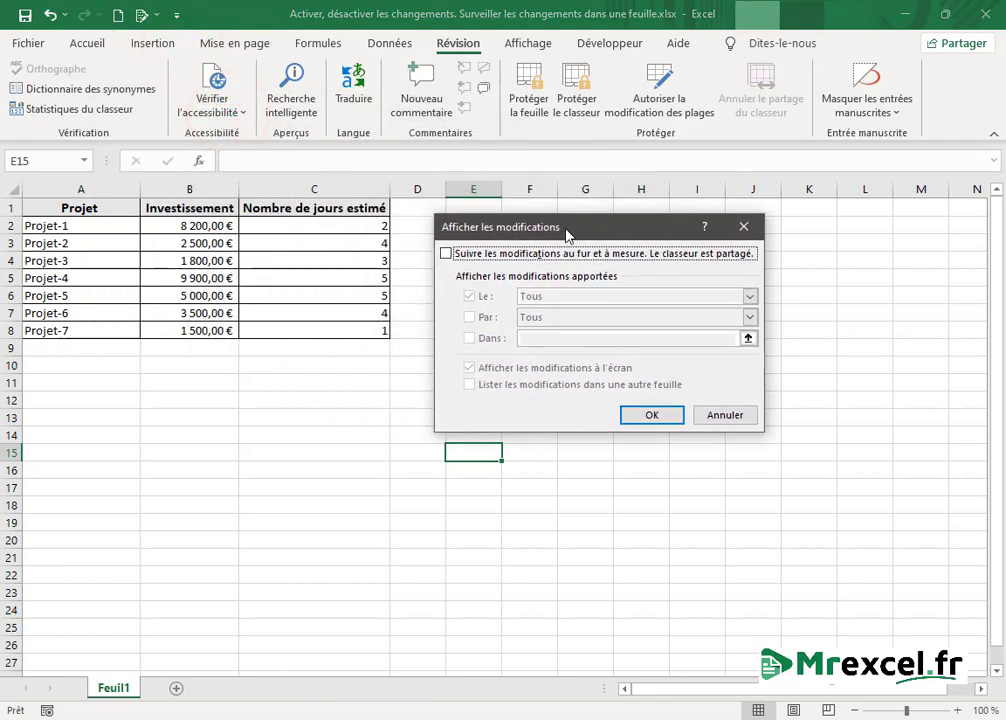
click(447, 254)
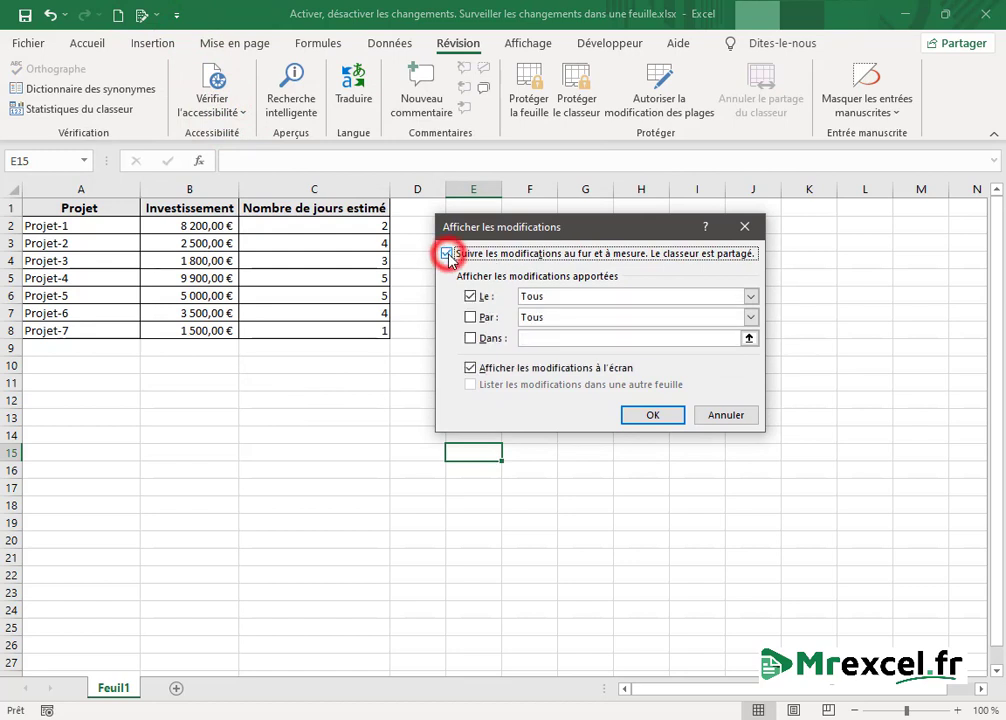
click(750, 296)
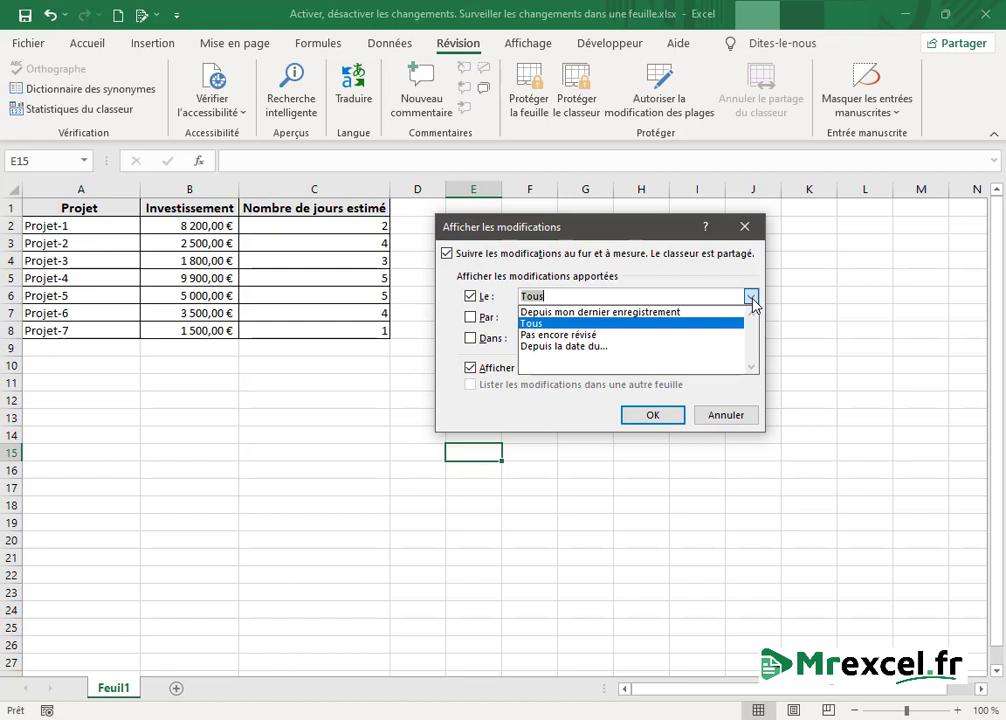
click(714, 324)
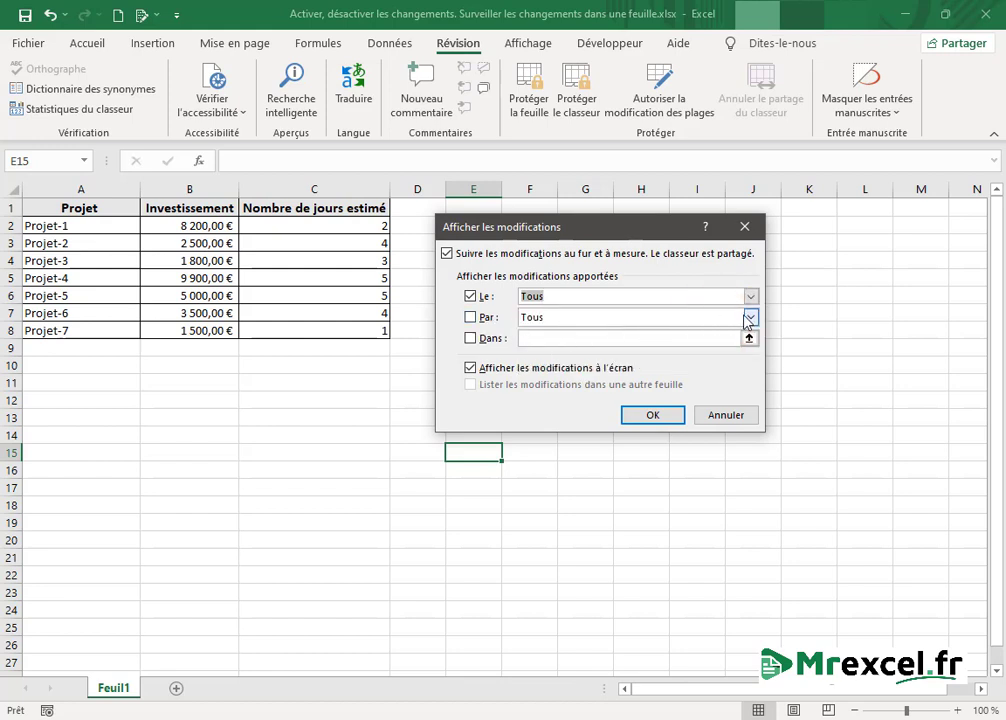
Step: Keep the author filter at "Tous", limit tracking to range $A$1:$C$8, and apply the settings, accepting the workbook save
click(751, 318)
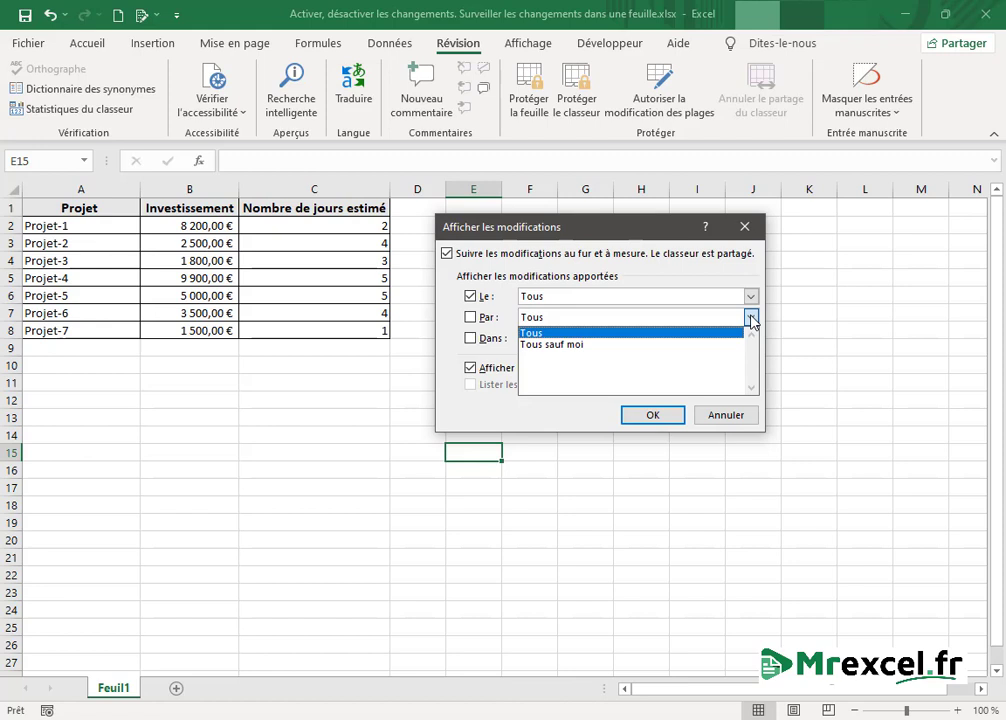
click(751, 318)
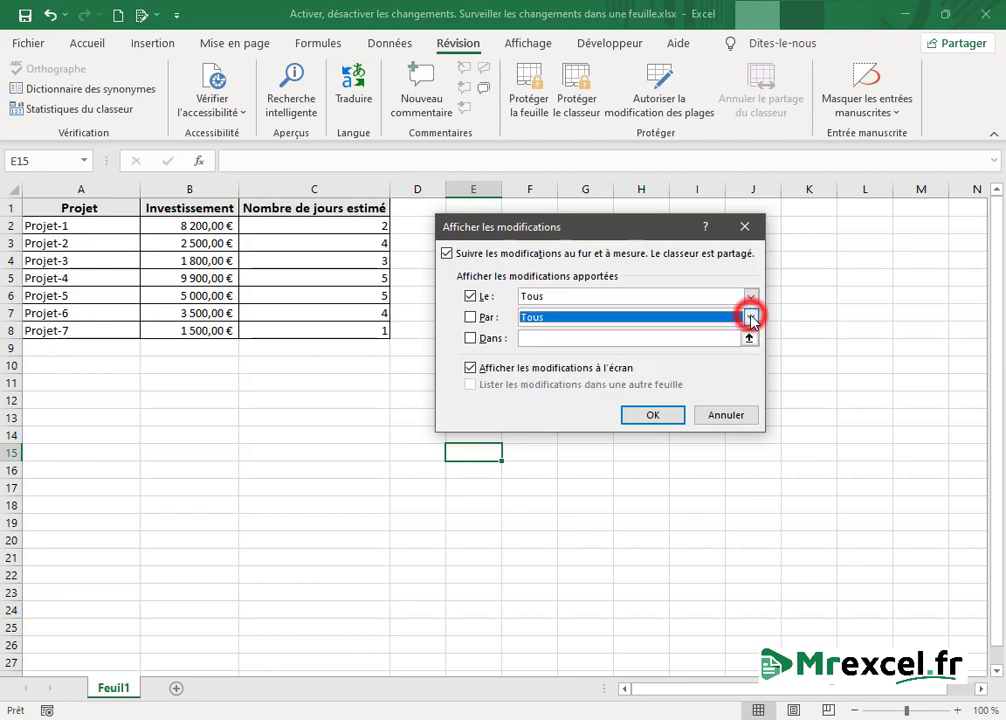
click(697, 339)
drag(85, 207, 283, 328)
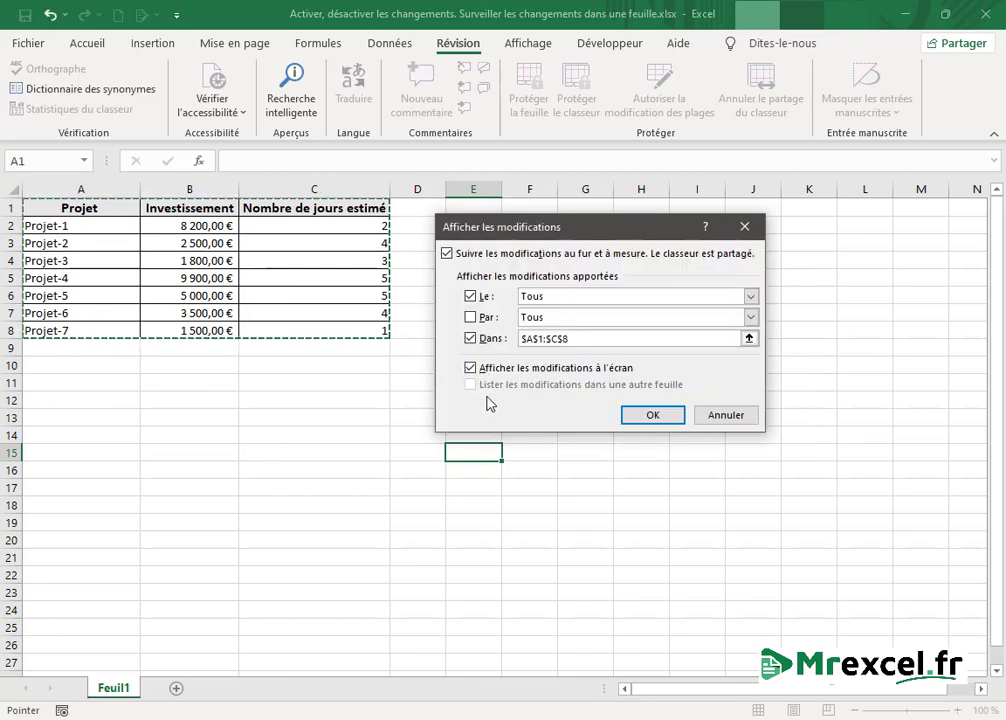
click(642, 416)
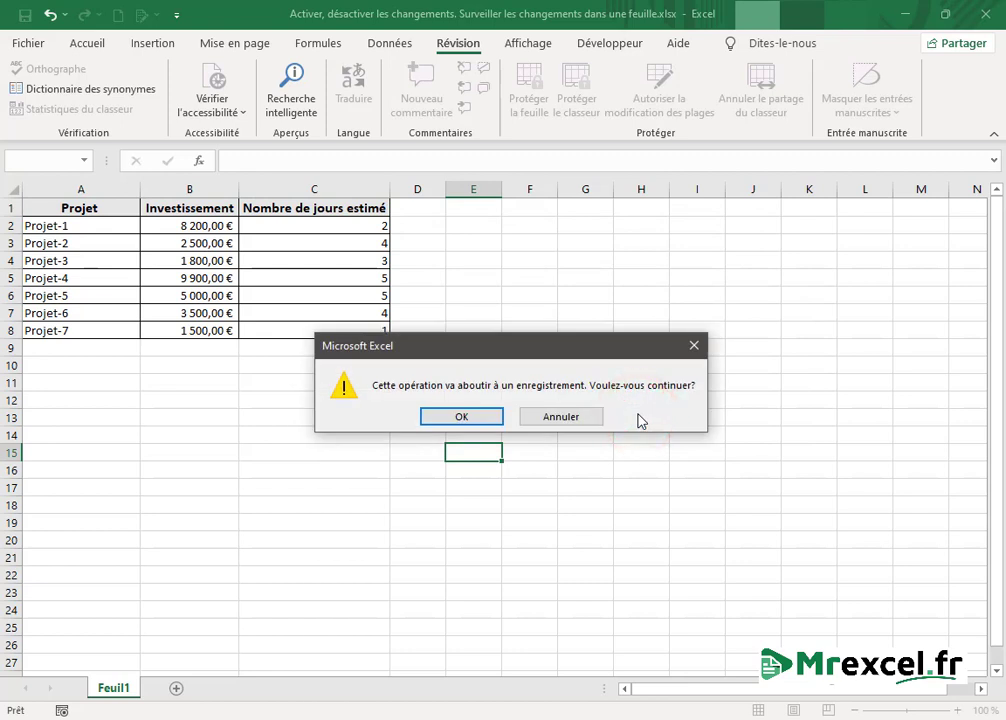
drag(534, 348, 601, 298)
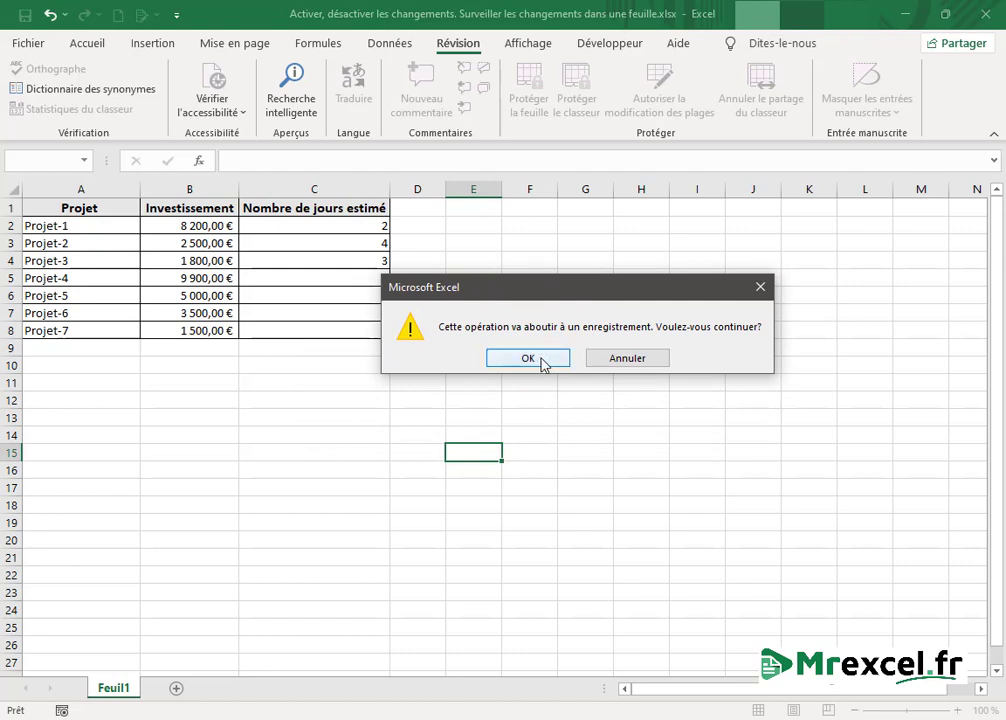
click(541, 360)
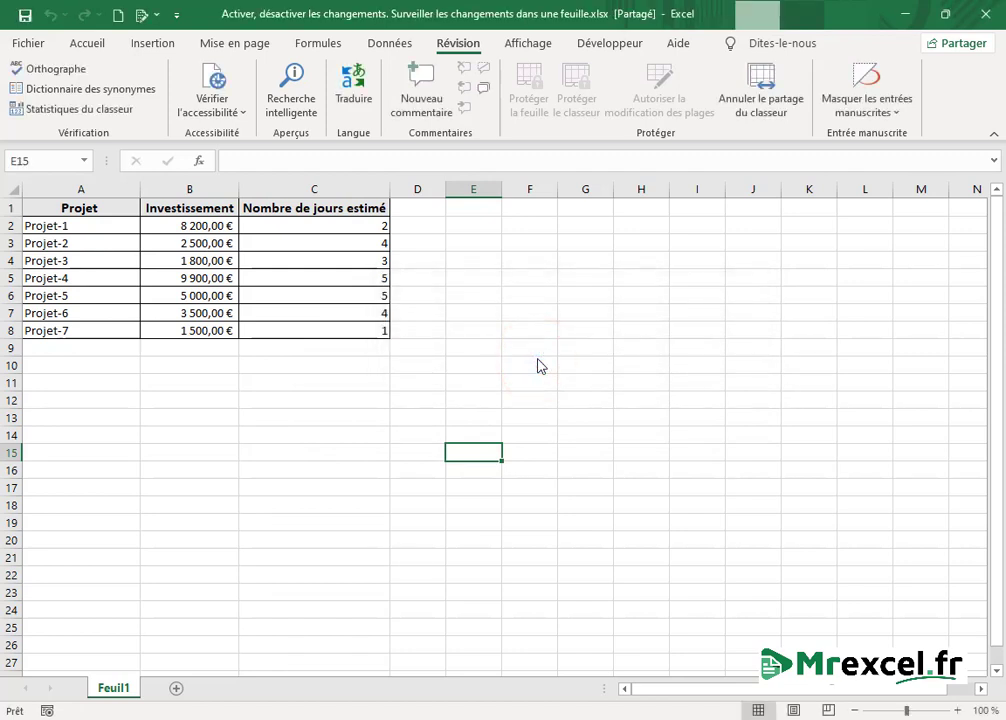
Step: Set the investment of Projet-4 in cell B5 to 5 000
click(191, 282)
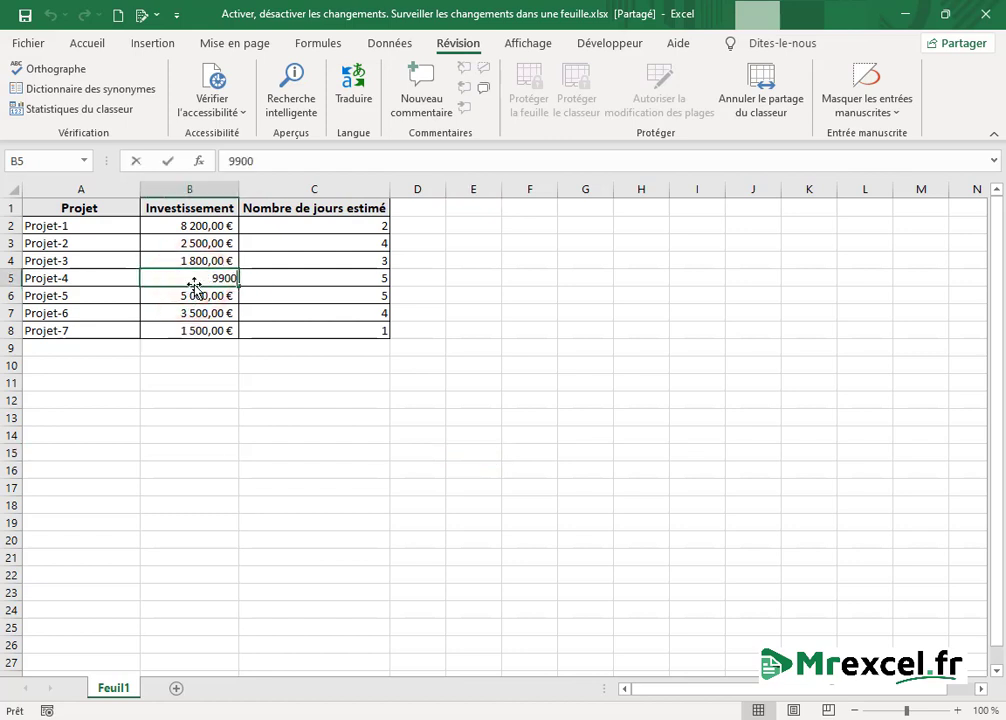
text(5 000)
click(190, 362)
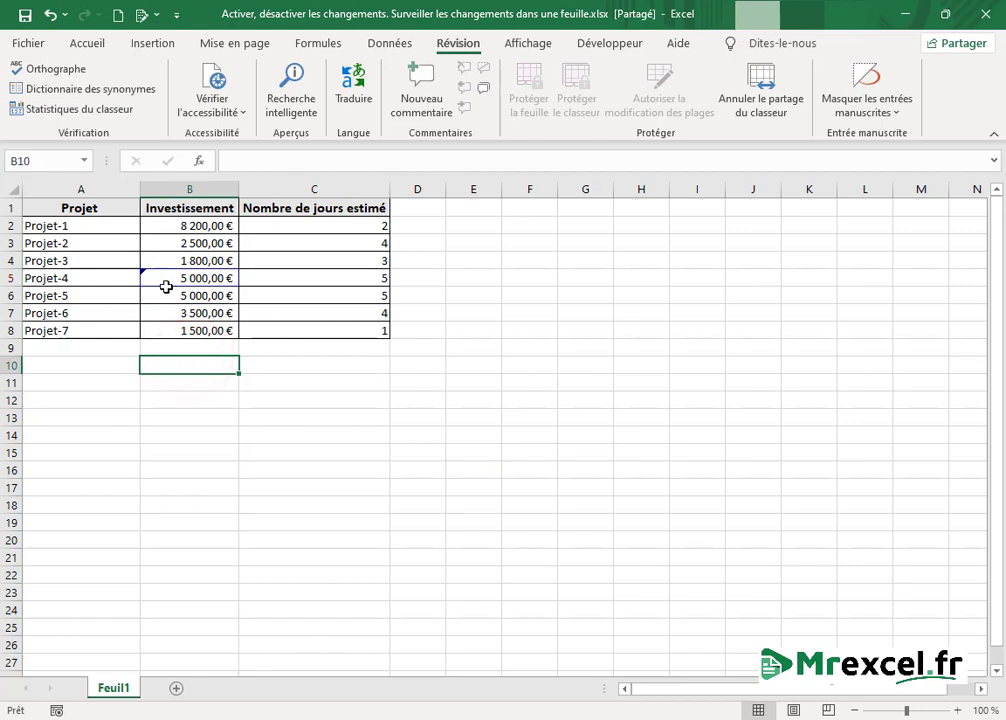
Step: Examine the tracked-change note on cell B5 and which formatting and insertion commands the shared workbook allows
click(177, 279)
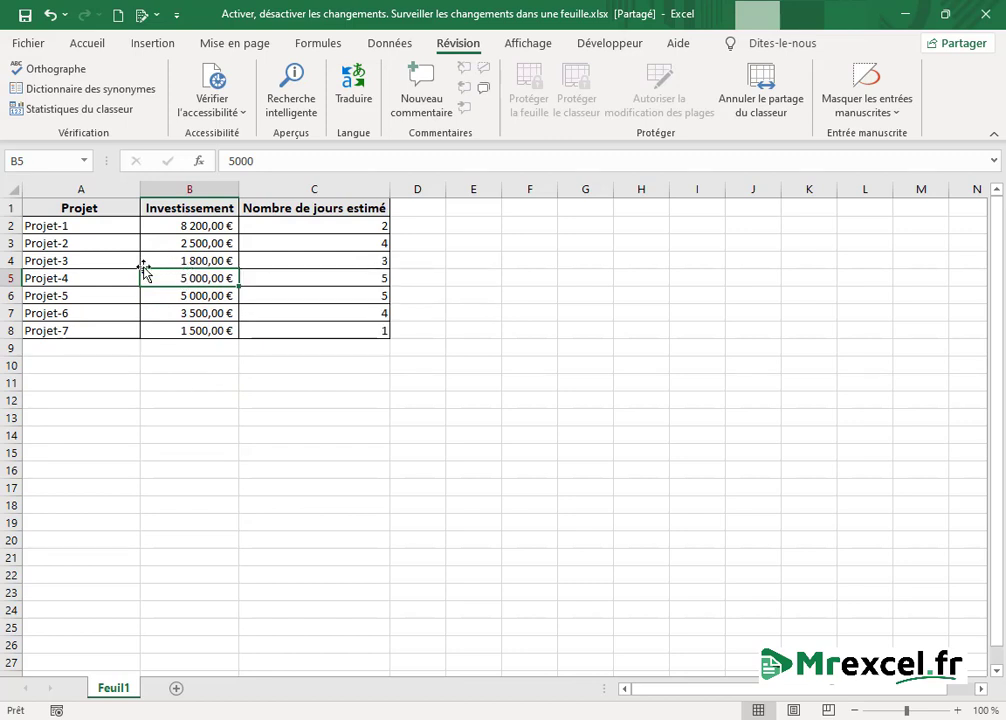
mouse_move(143, 274)
click(95, 43)
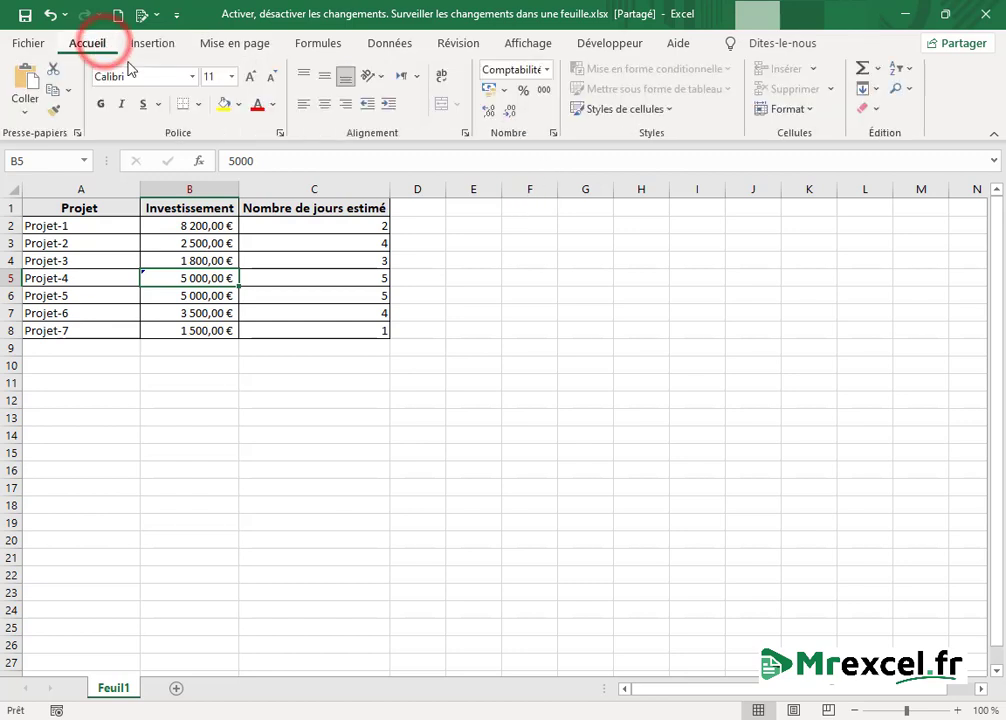
click(145, 45)
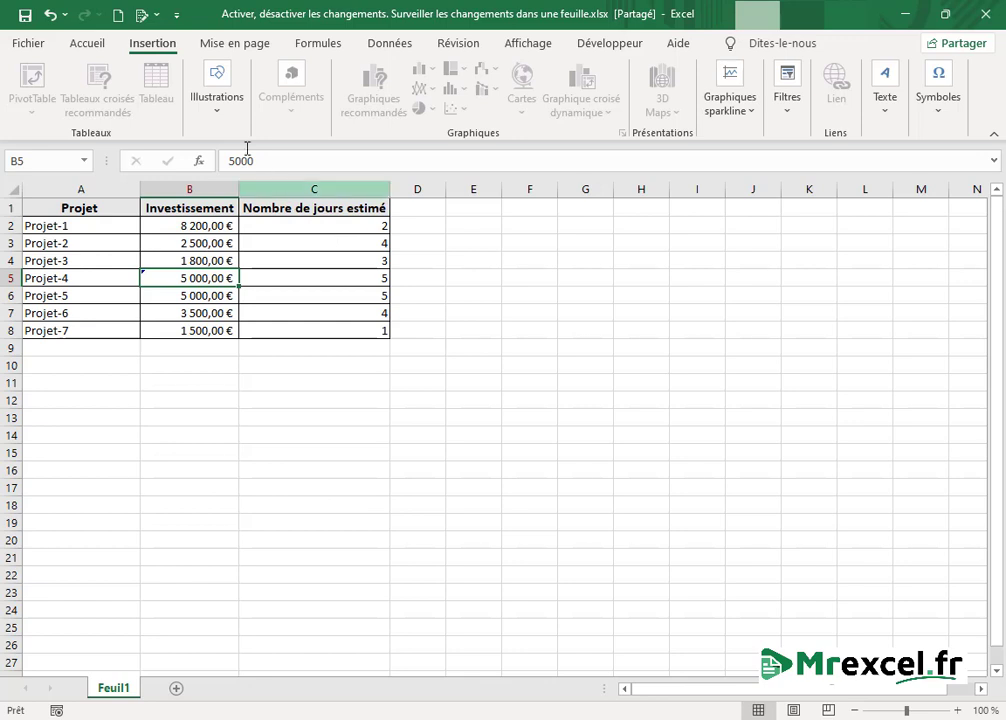
Step: Review the not-yet-reviewed modifications in range $A$1:$C$8 and refuse the change made to cell B5
click(152, 15)
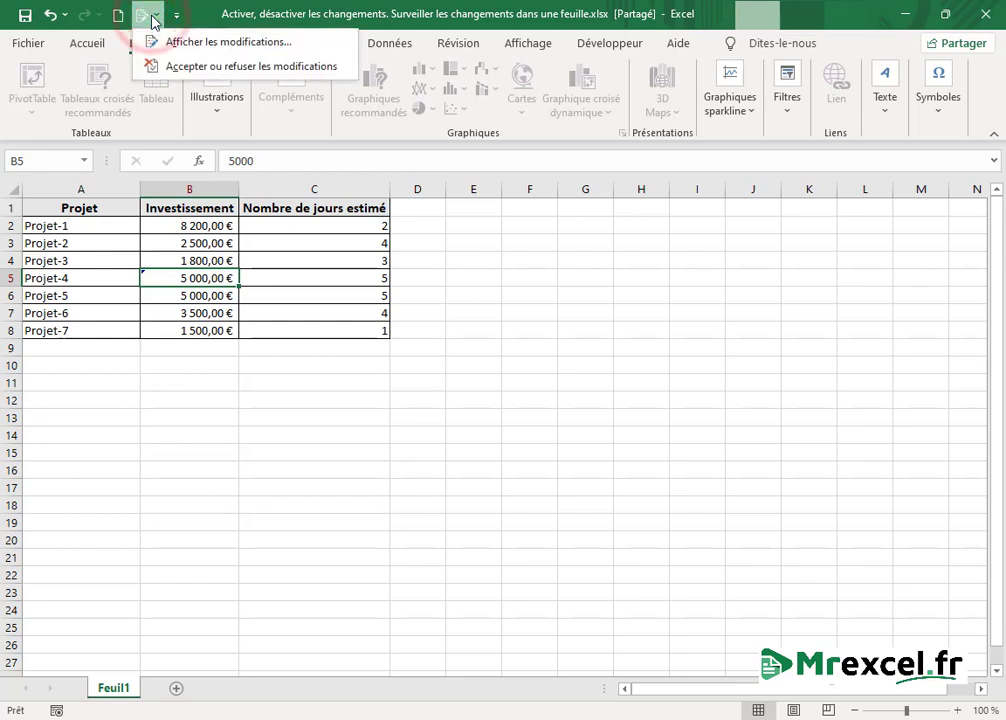
click(170, 67)
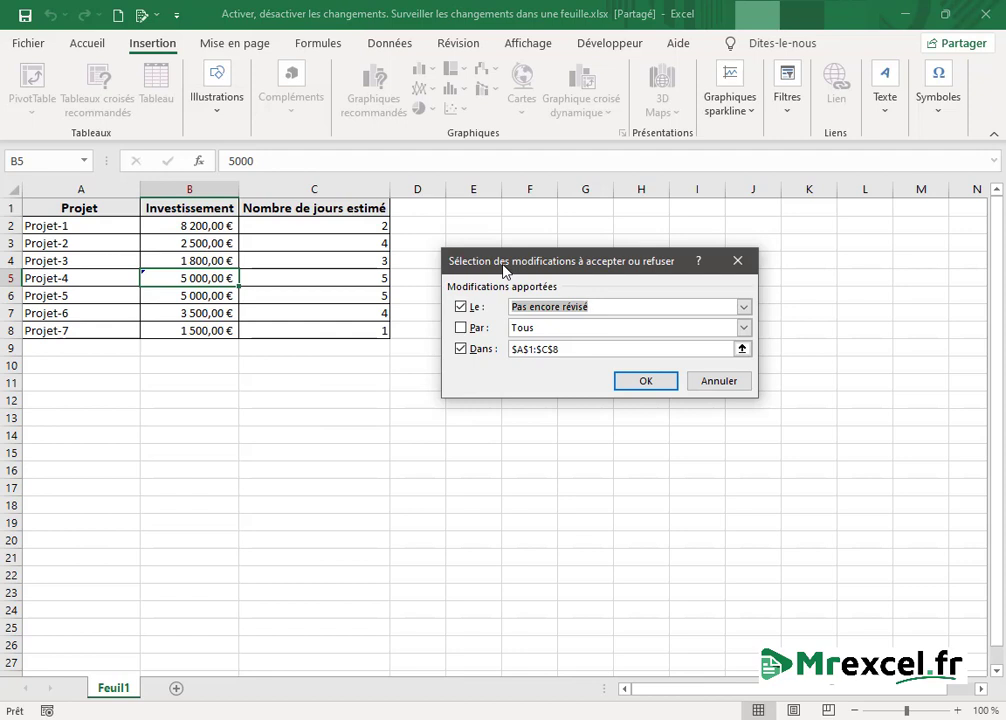
drag(505, 270, 391, 245)
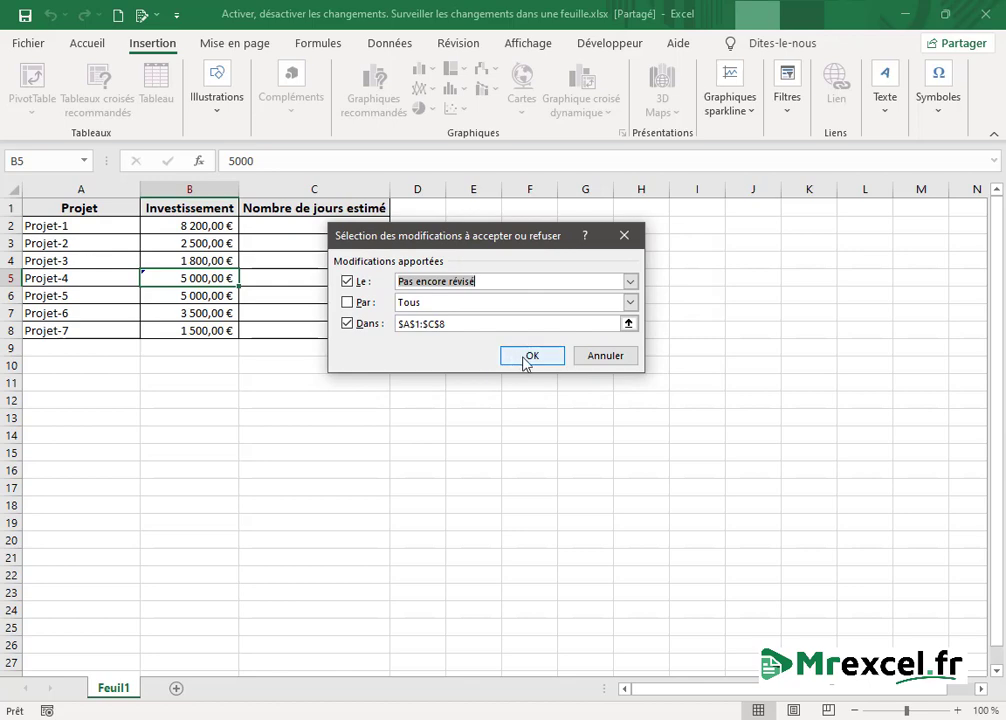
click(528, 357)
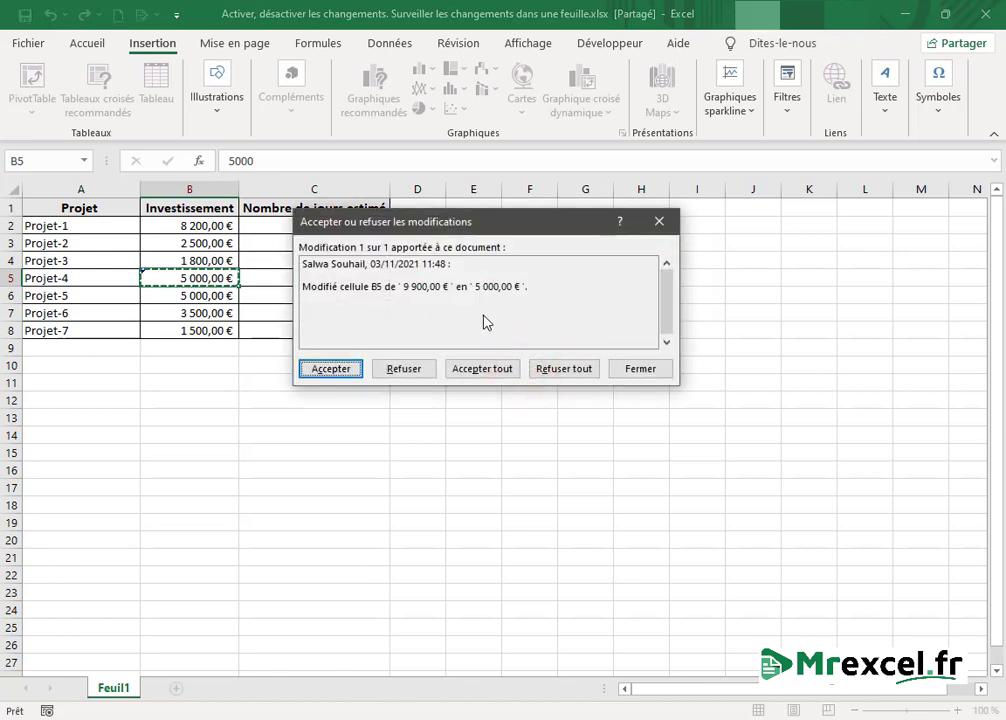
drag(430, 222, 569, 252)
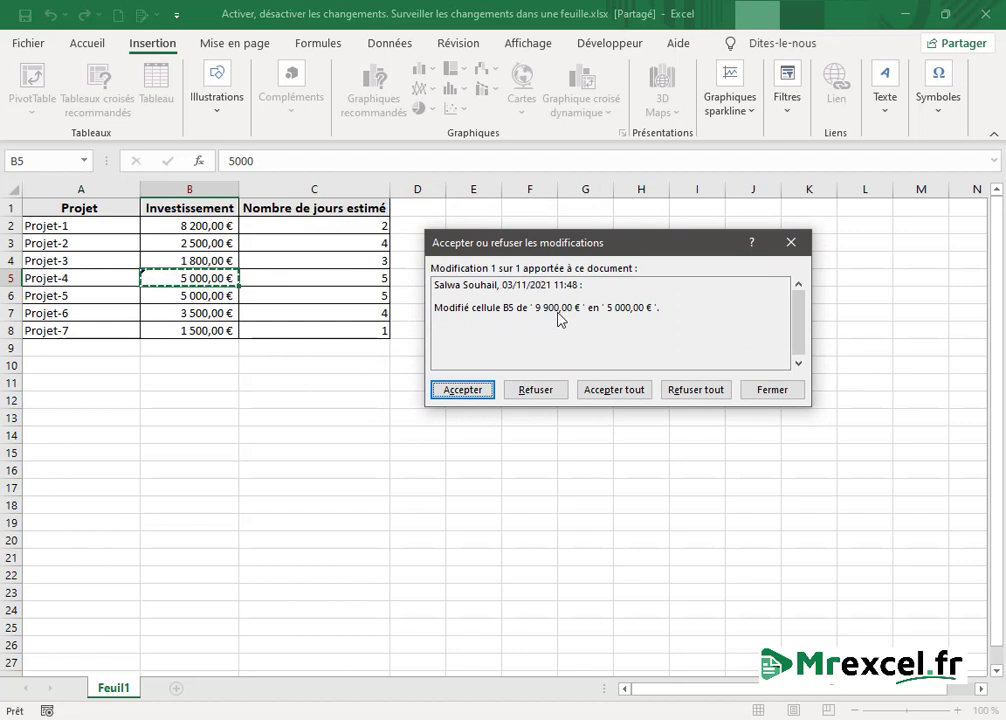
click(535, 391)
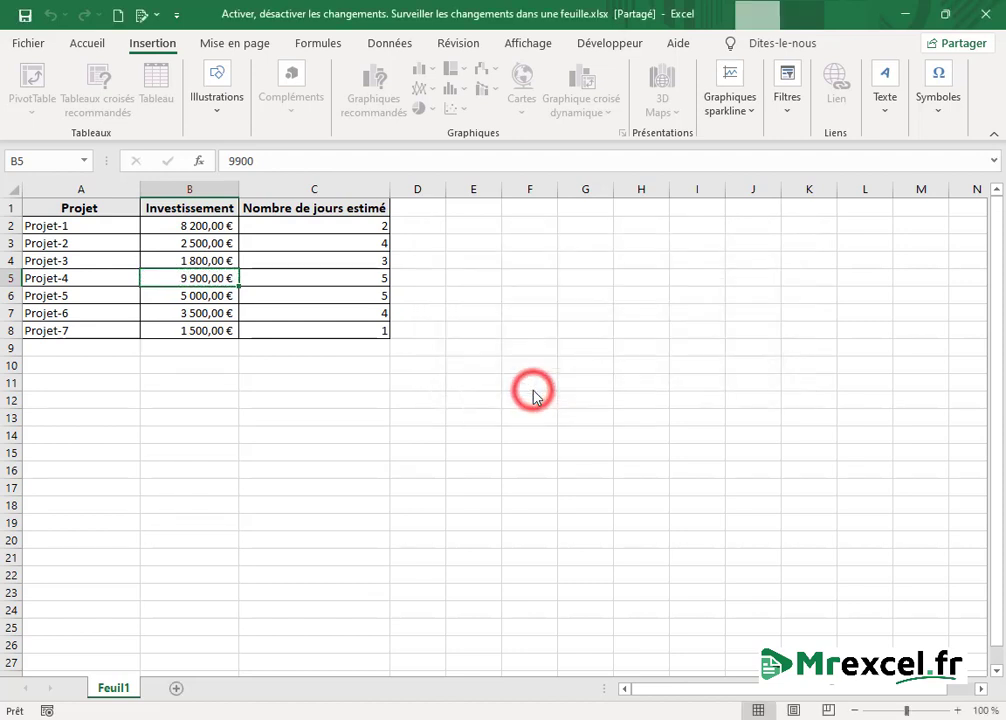